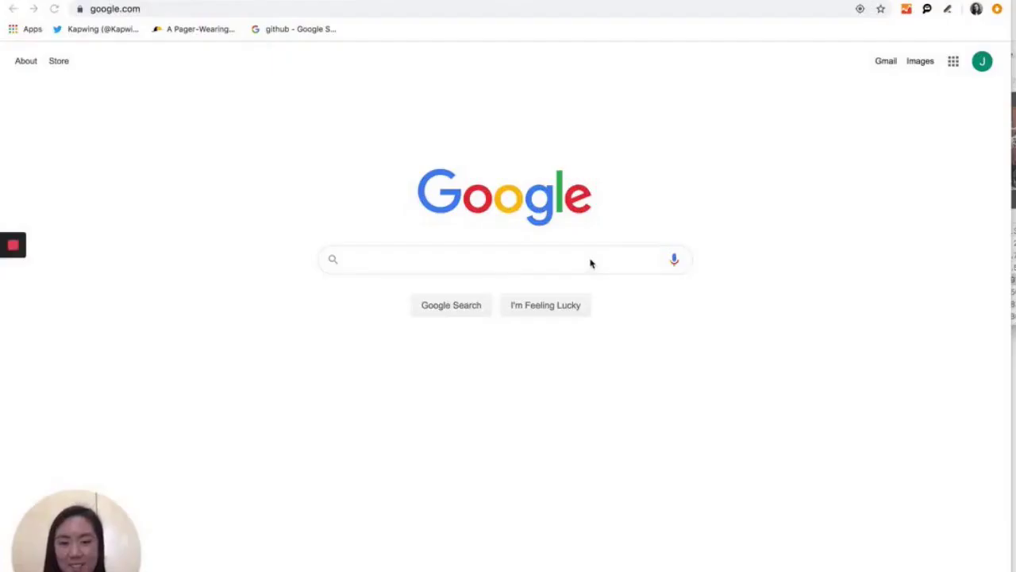
# - Search Google for 'kapwing', go to the Kapwing site and browse its Tools listing
pyautogui.click(590, 263)
pyautogui.write('kaw')
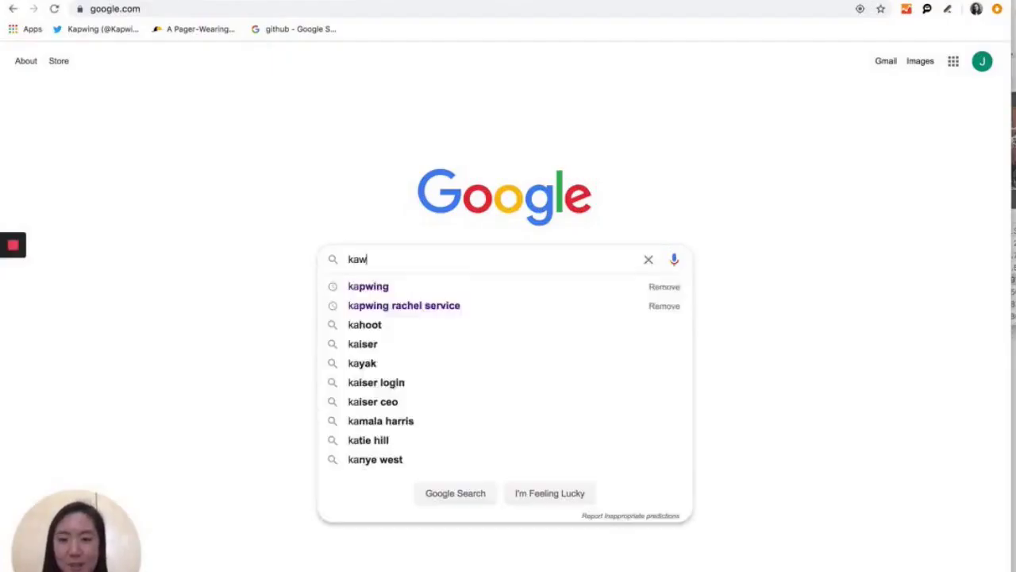
pyautogui.press('BackSpace')
pyautogui.write('pwing')
pyautogui.press('Return')
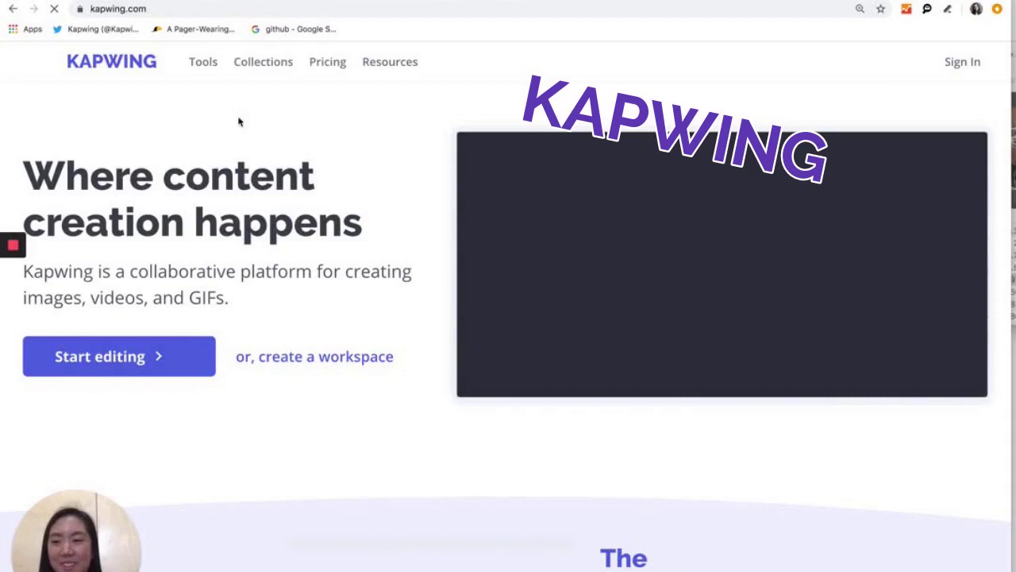
pyautogui.click(204, 68)
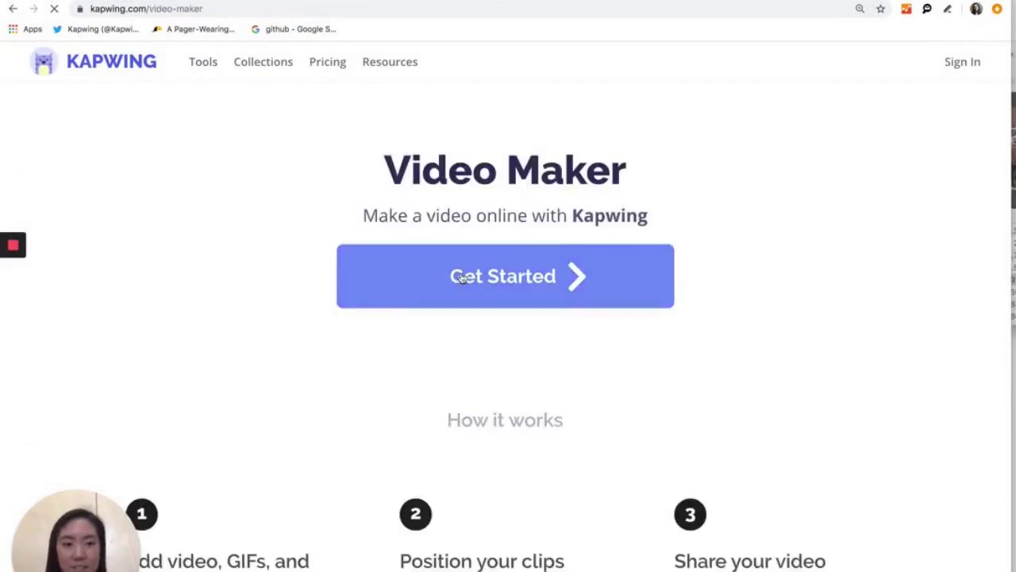
# - Start a new Video Maker project and upload all nine Slideshow folder photos as scenes
pyautogui.click(463, 277)
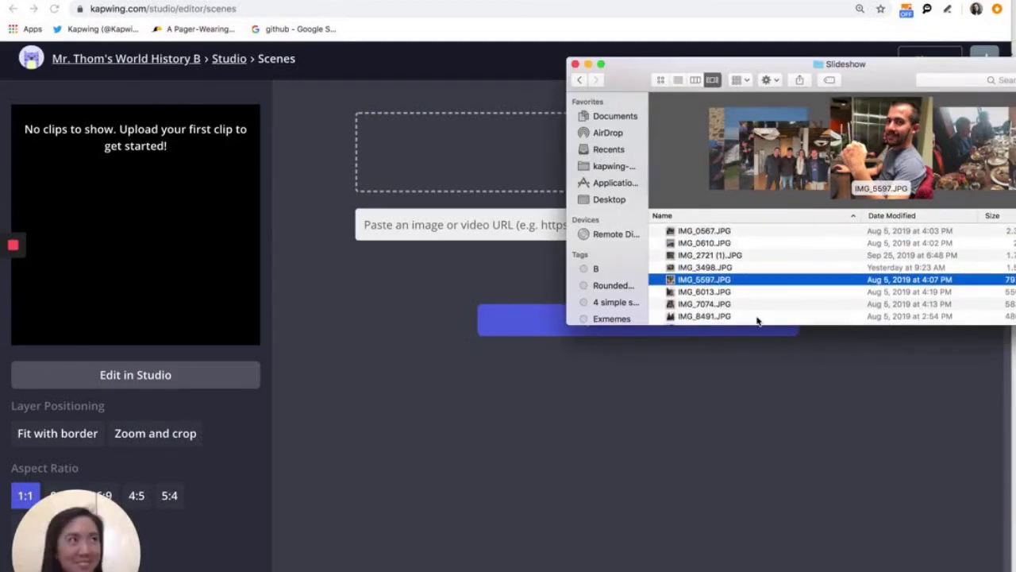
pyautogui.click(738, 317)
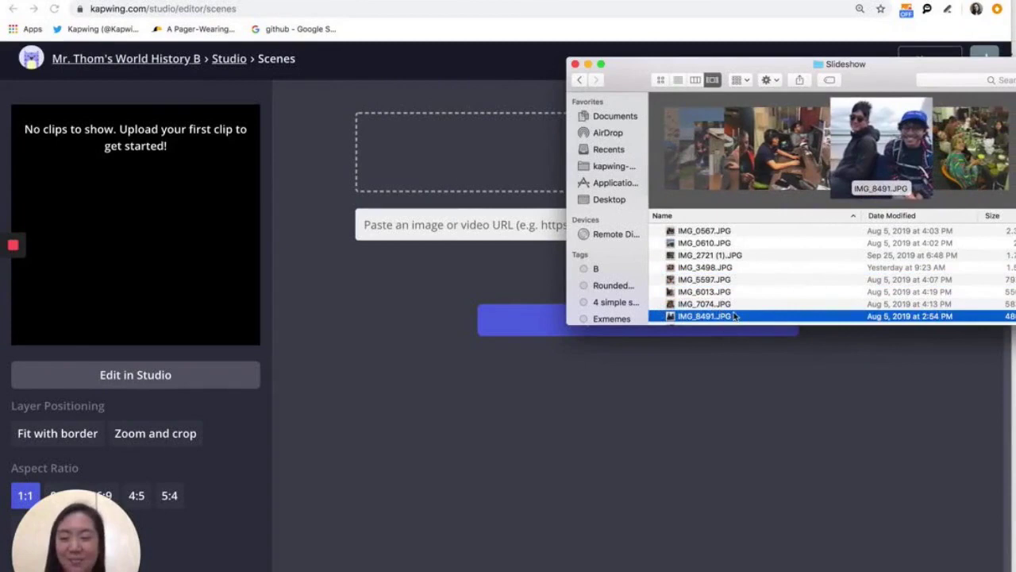
pyautogui.press('super+a')
pyautogui.moveTo(703, 238); pyautogui.dragTo(472, 261)
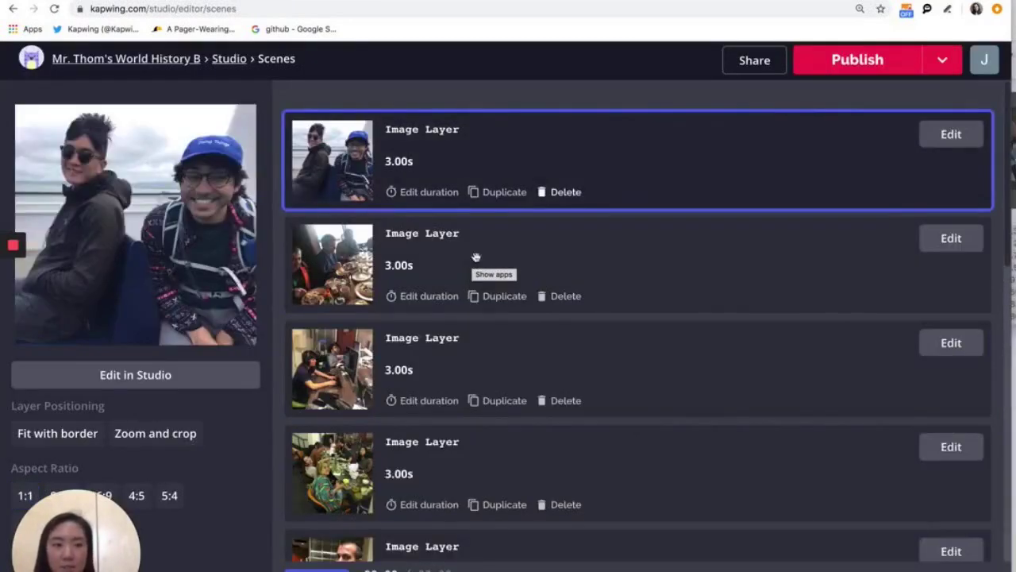
pyautogui.scroll(-3, 608, 363)
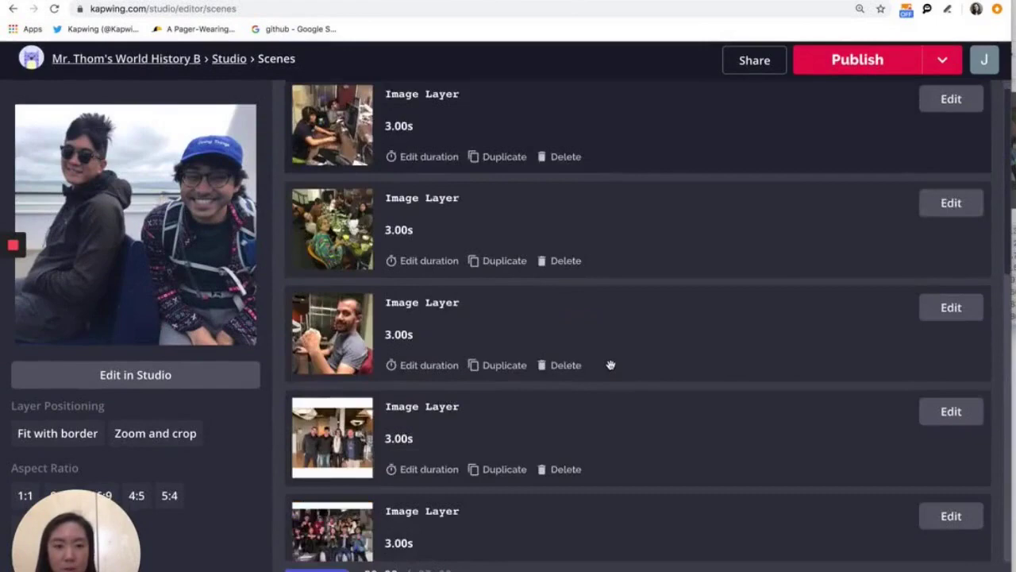
pyautogui.scroll(-3, 611, 365)
pyautogui.scroll(-5, 611, 364)
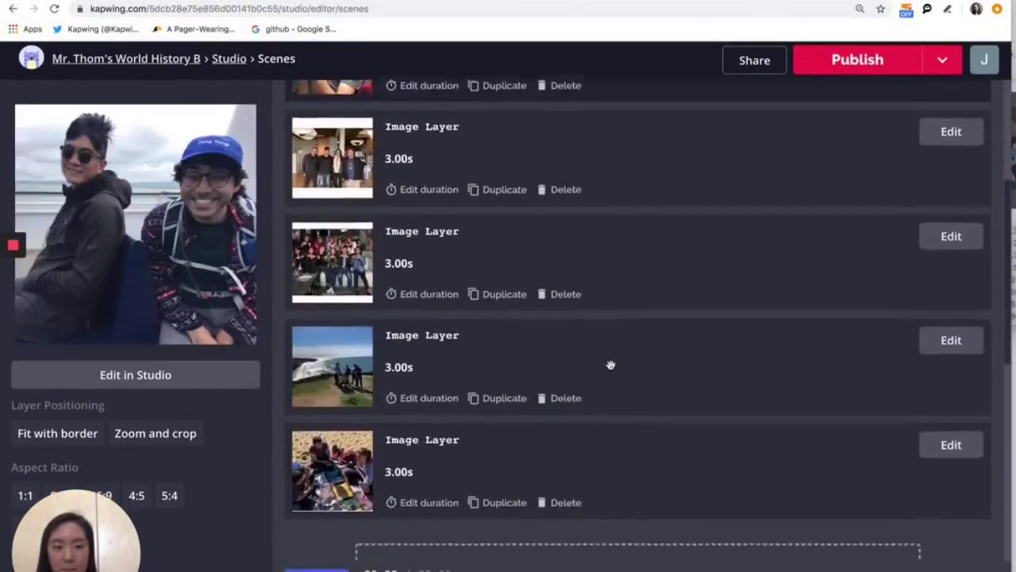
pyautogui.scroll(-3, 611, 365)
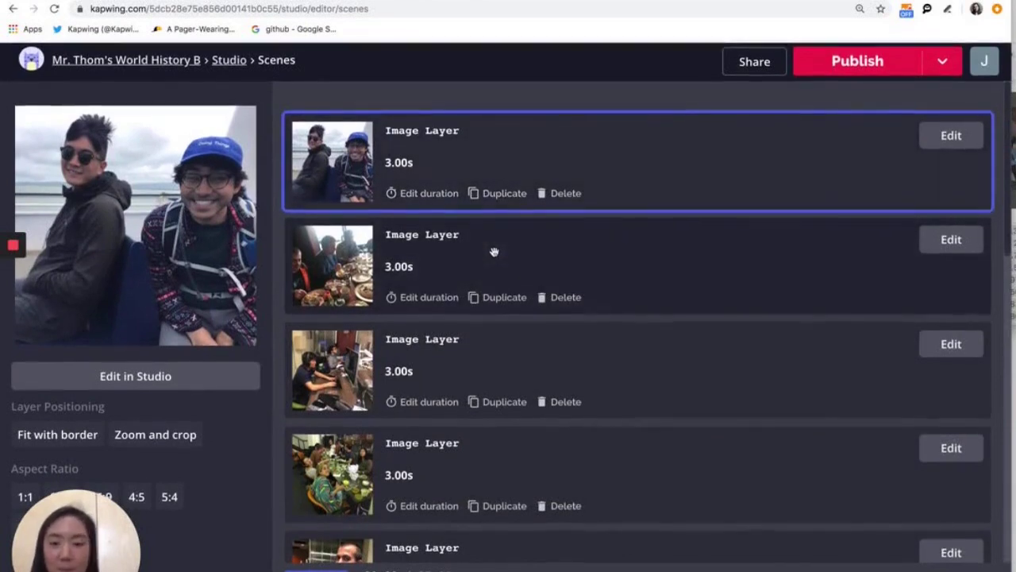
pyautogui.scroll(-2, 493, 252)
pyautogui.scroll(-3, 493, 252)
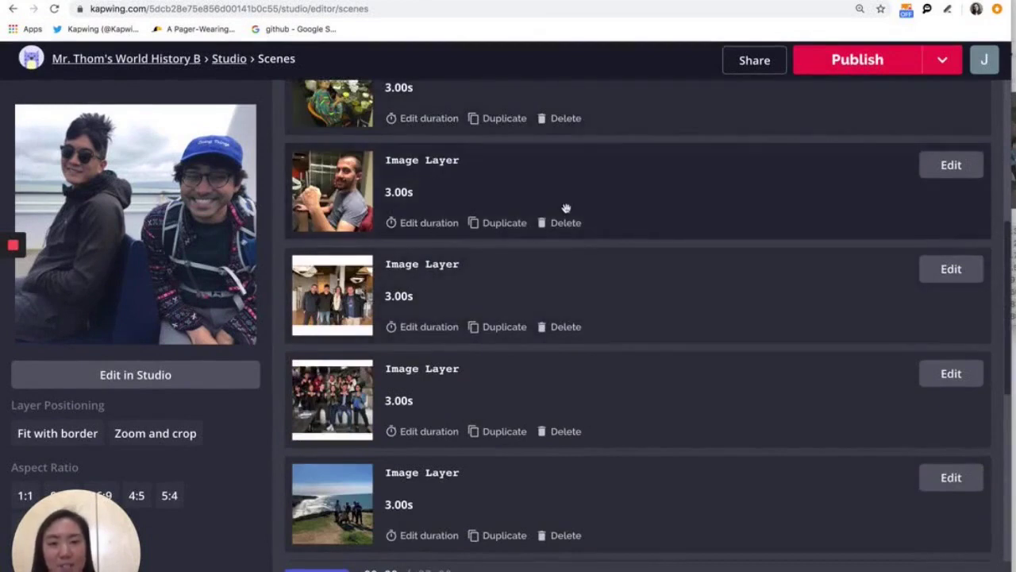
pyautogui.scroll(-4, 543, 229)
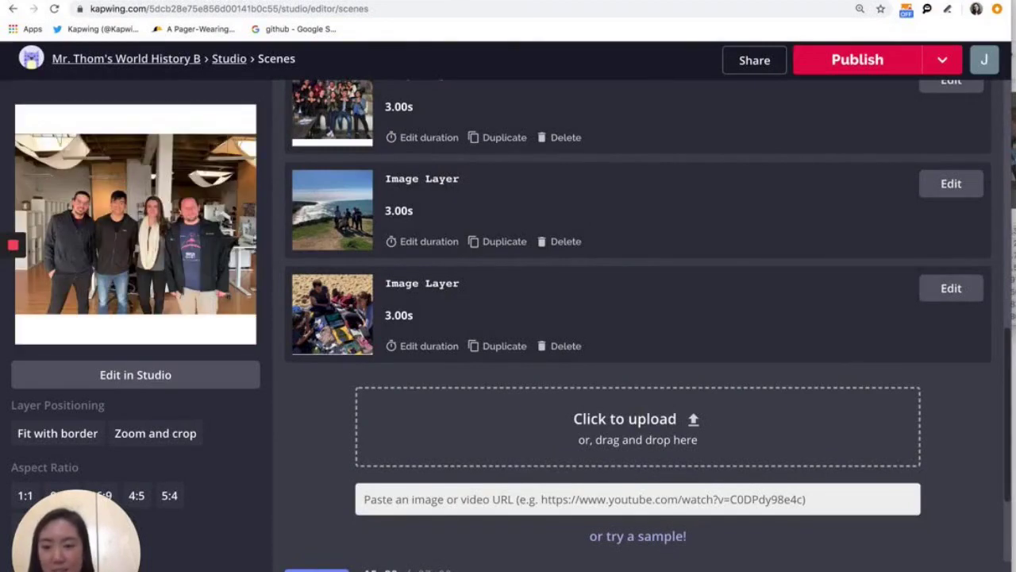
# - Copy the YouTube instrumental track's web address and paste it as the video's audio
pyautogui.click(190, 377)
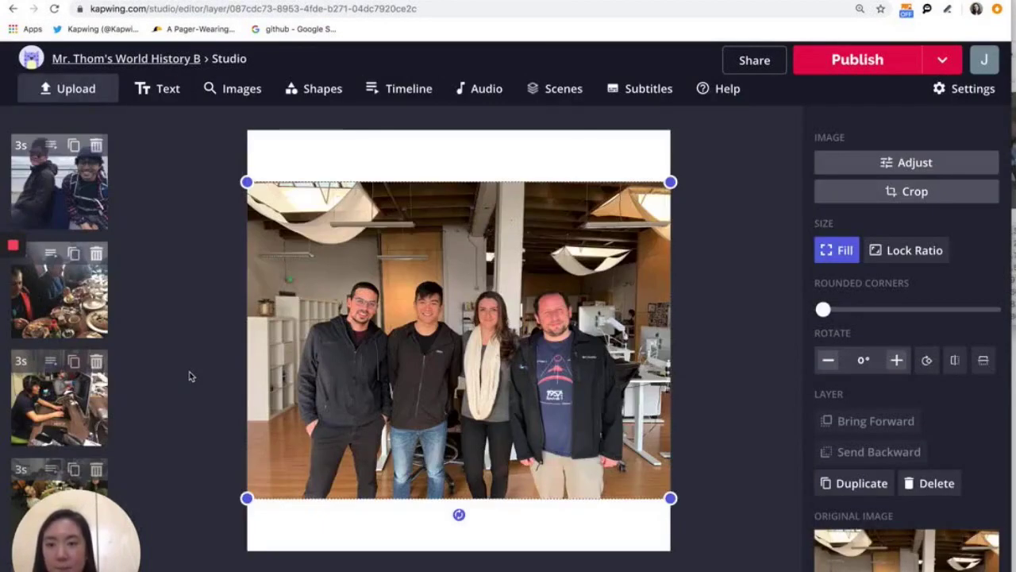
pyautogui.click(478, 89)
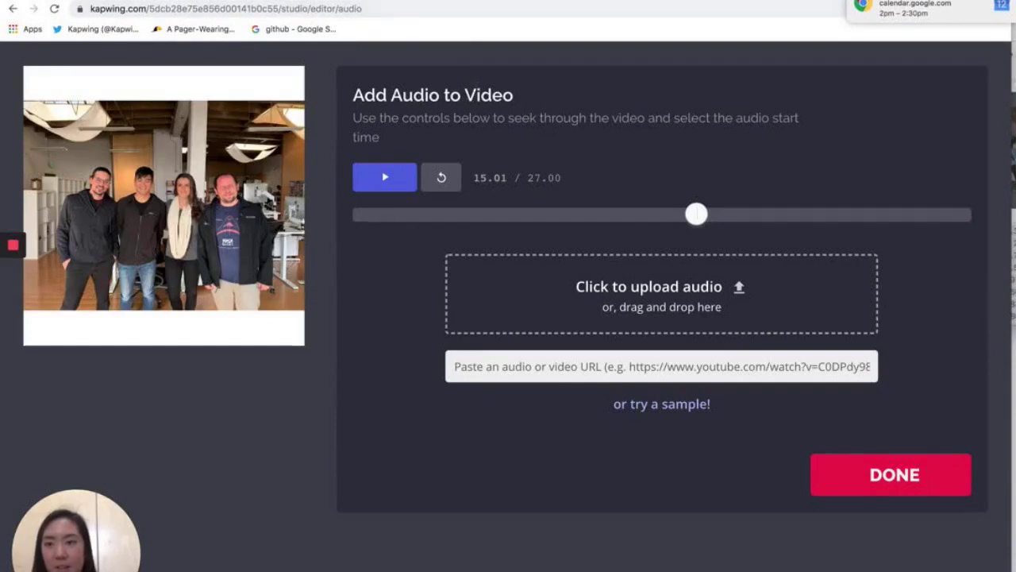
pyautogui.hotkey('ctrl', 'Tab')
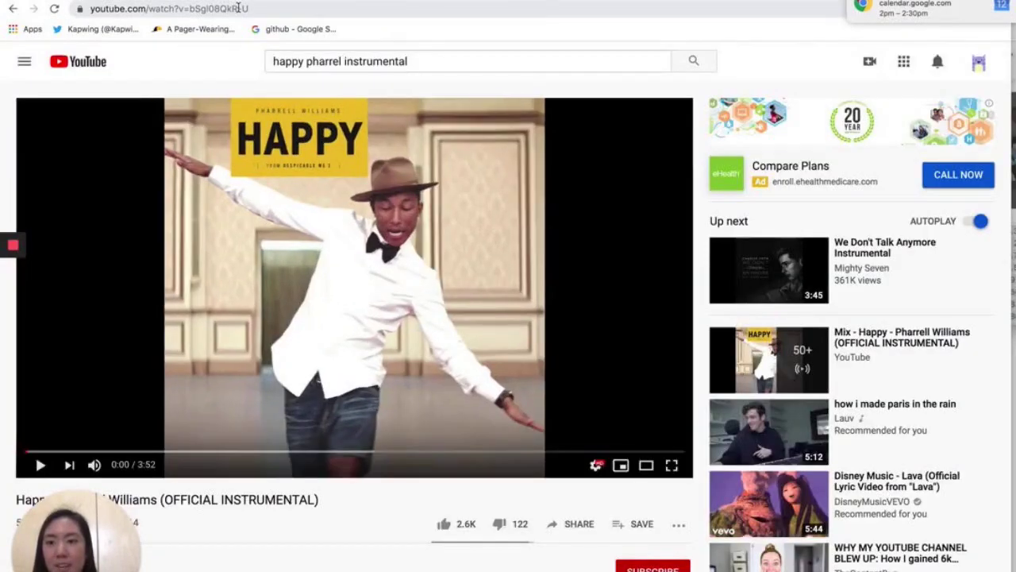
pyautogui.click(227, 6)
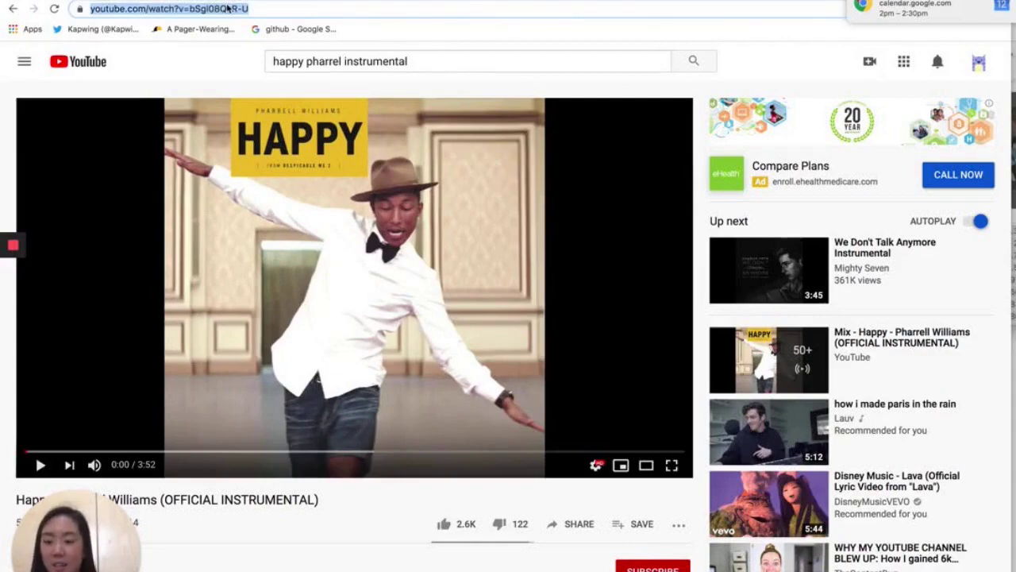
pyautogui.hotkey('ctrl', 'shift', 'Tab')
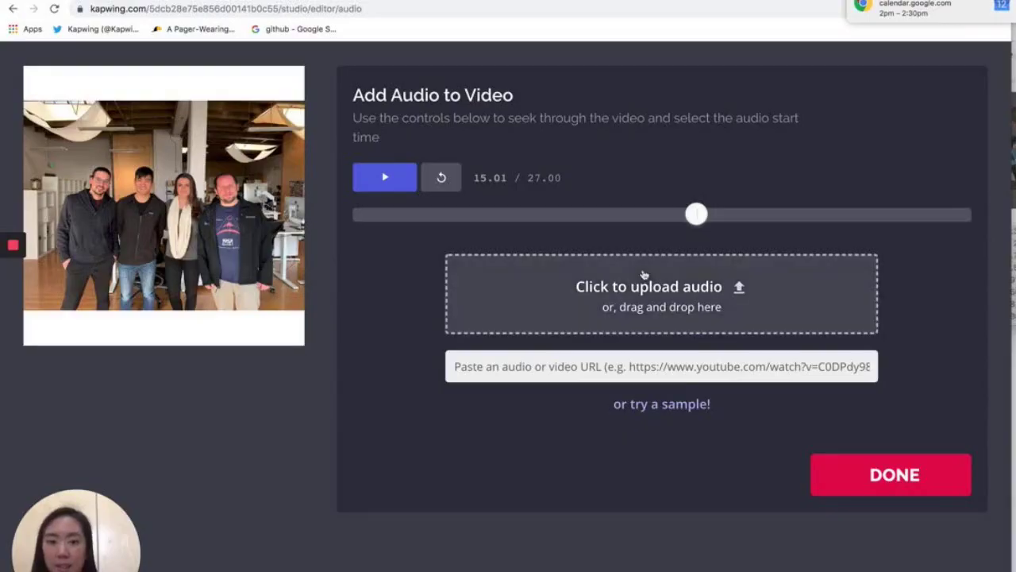
pyautogui.click(608, 361)
pyautogui.hotkey('ctrl', 'v')
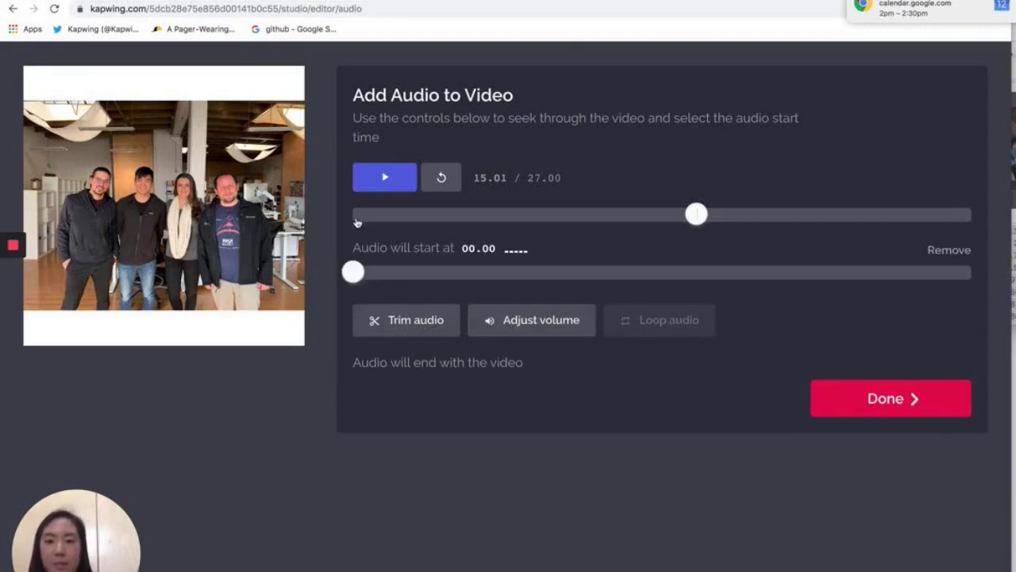
# - Keep the audio starting at 00.00, pause its preview, and return to the Studio editor
pyautogui.click(356, 214)
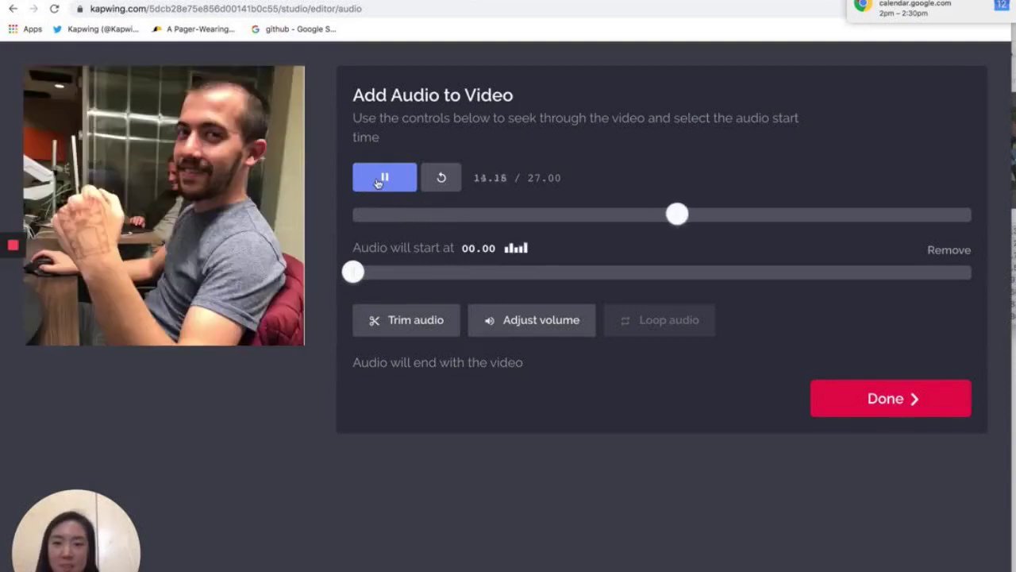
pyautogui.click(379, 183)
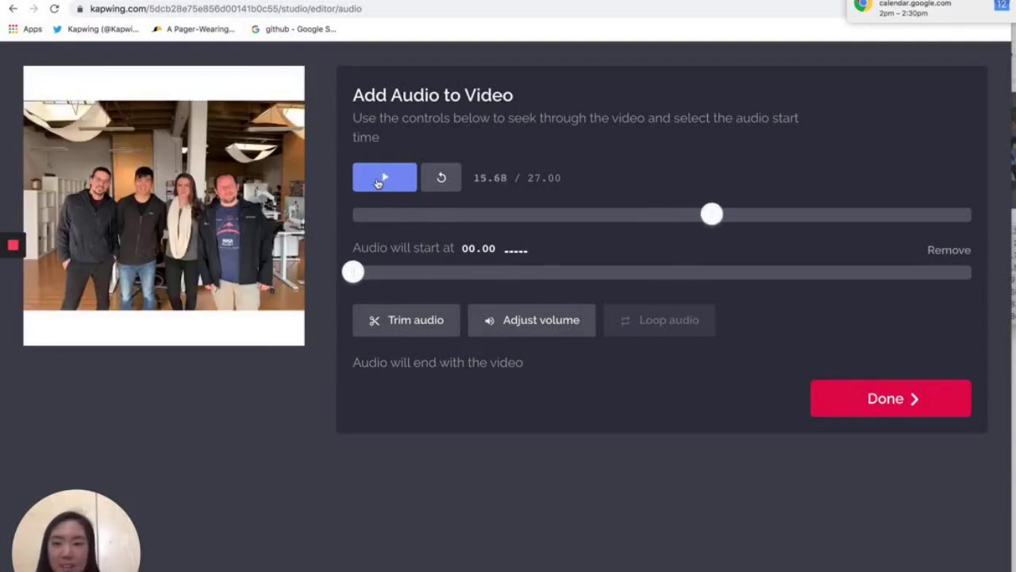
pyautogui.click(862, 399)
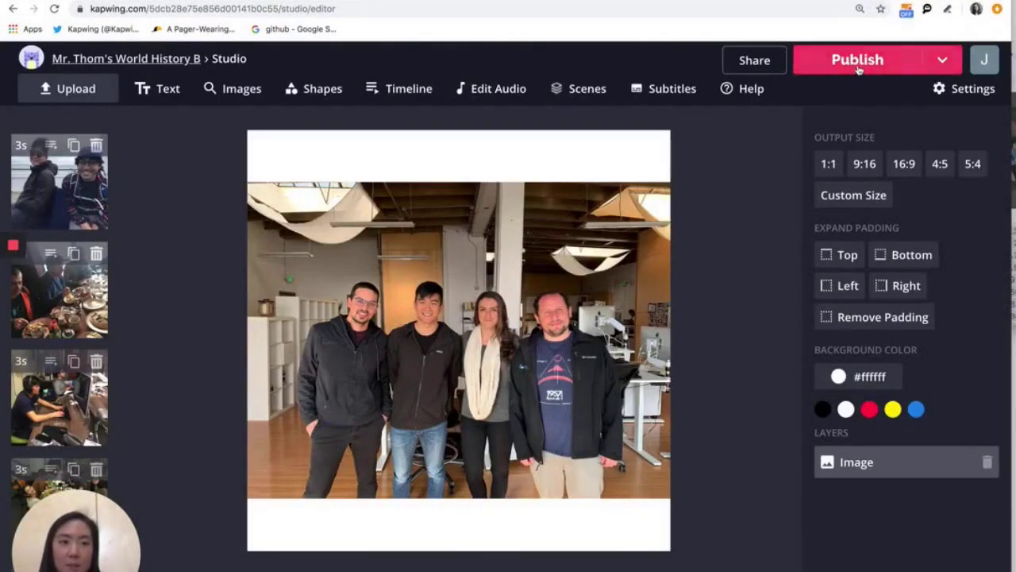
# - Publish the slideshow and scroll through its share page
pyautogui.click(857, 70)
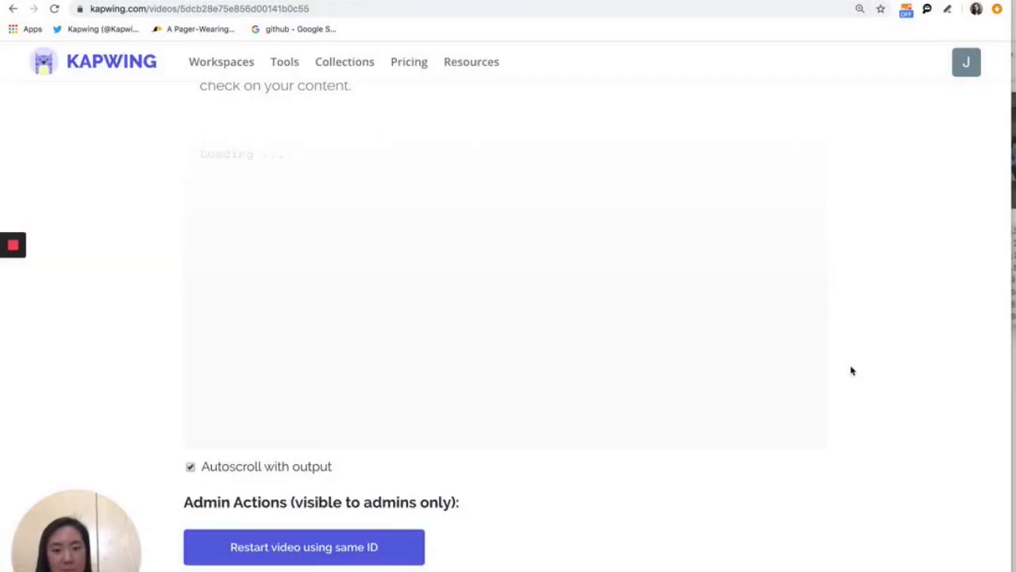
pyautogui.scroll(-1, 851, 371)
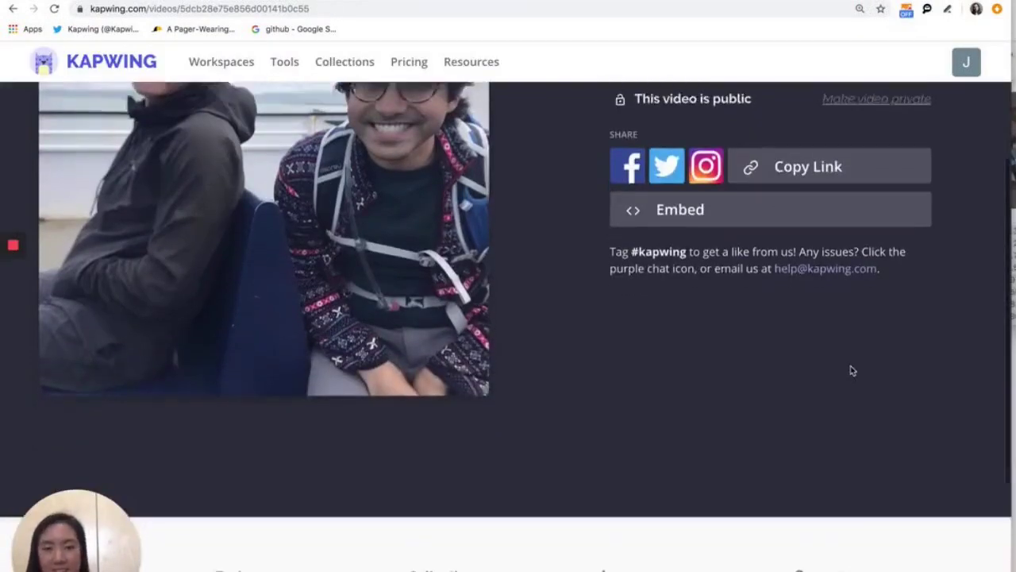
pyautogui.scroll(3, 852, 370)
pyautogui.scroll(-3, 851, 370)
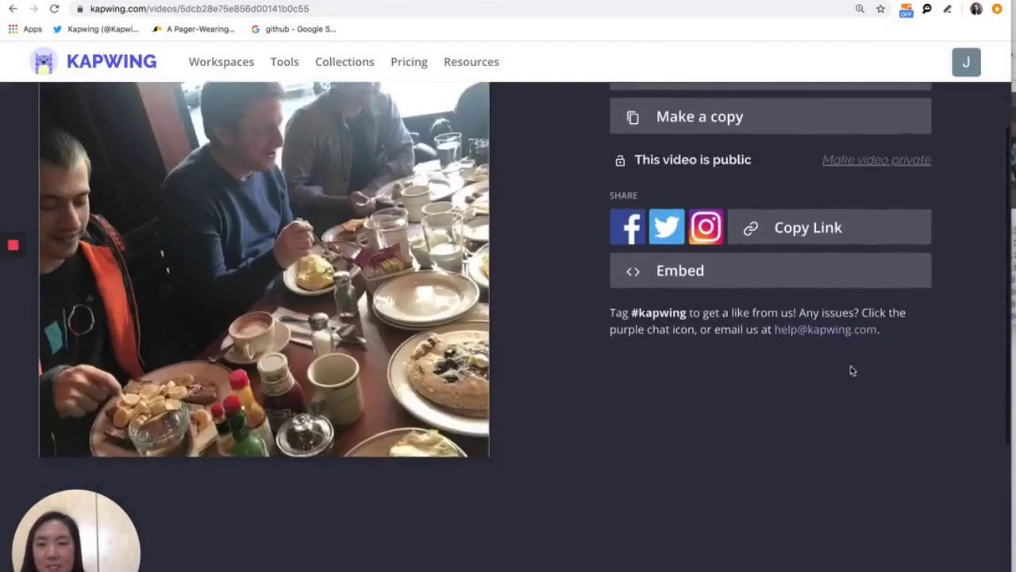
# - Pause the published video's playback and start downloading the video
pyautogui.moveTo(67, 440)
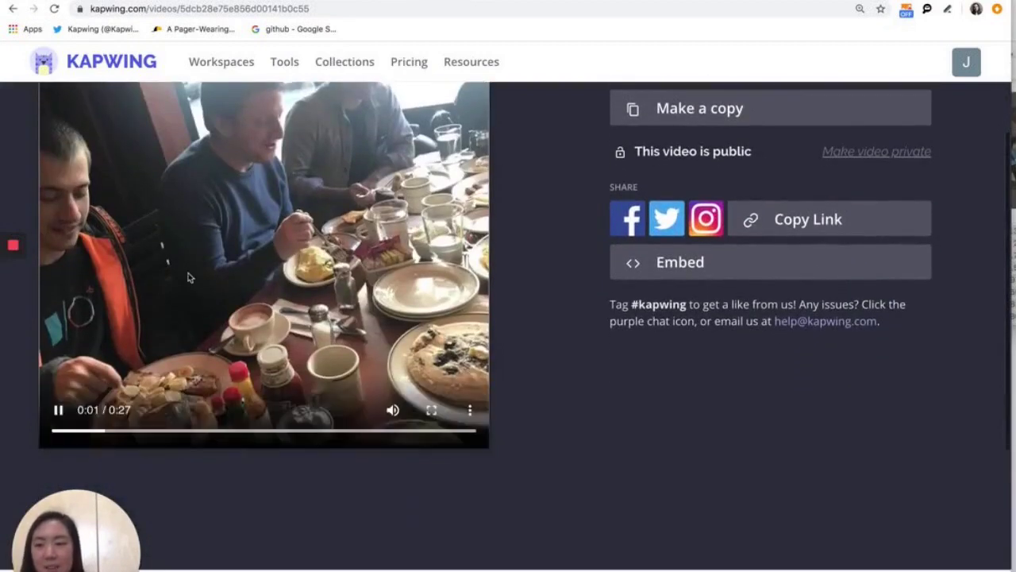
pyautogui.click(59, 410)
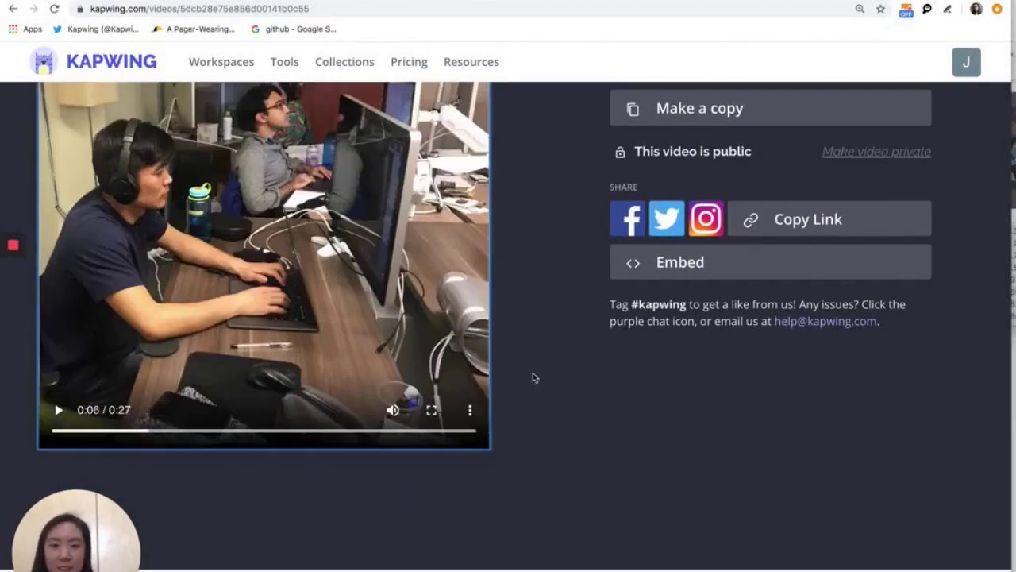
pyautogui.scroll(-2, 563, 366)
pyautogui.scroll(4, 563, 366)
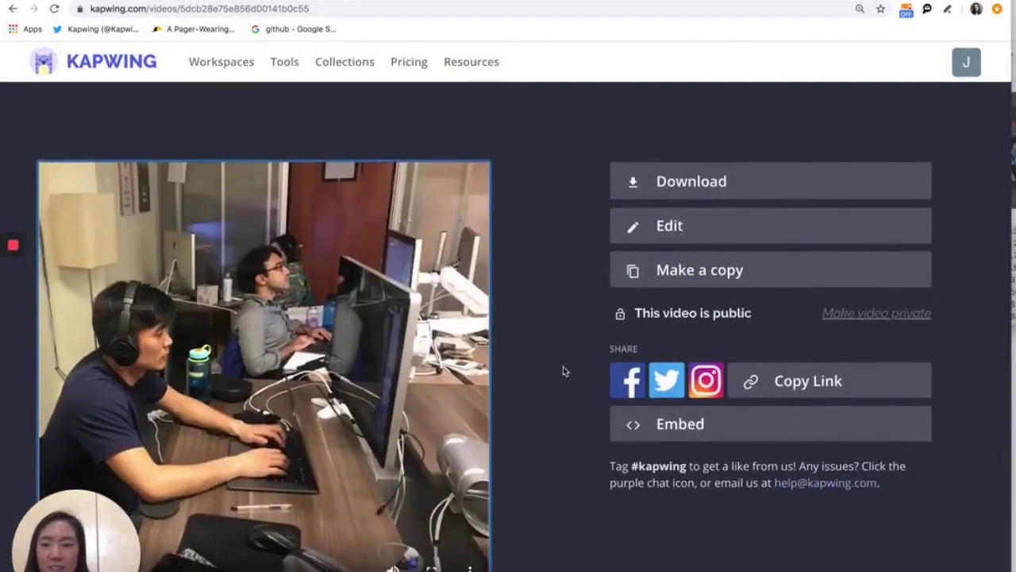
pyautogui.click(711, 188)
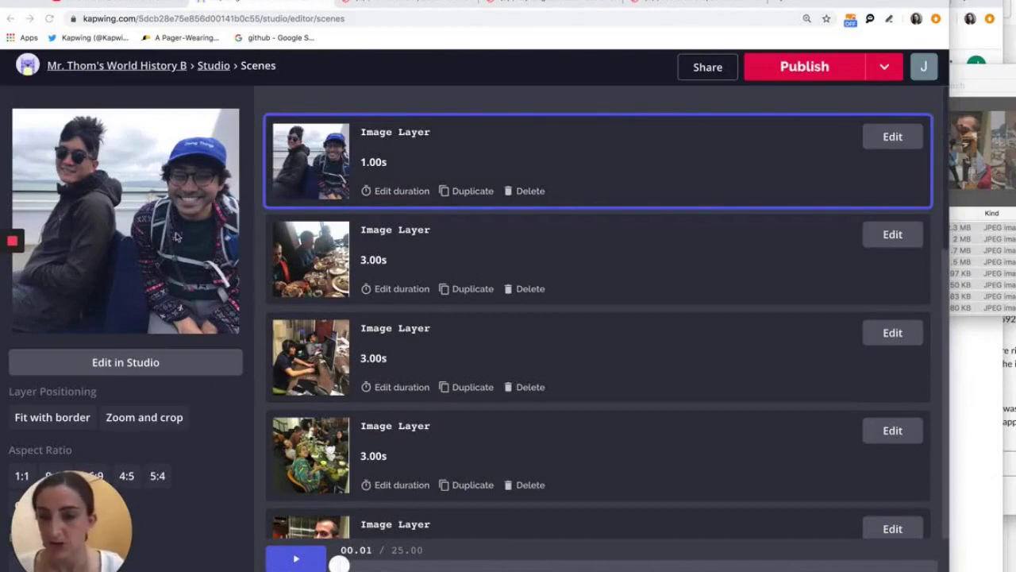
# - Set the aspect ratio to 16:9 with Fit with border and a blue #1E88E5 background
pyautogui.scroll(-1, 178, 458)
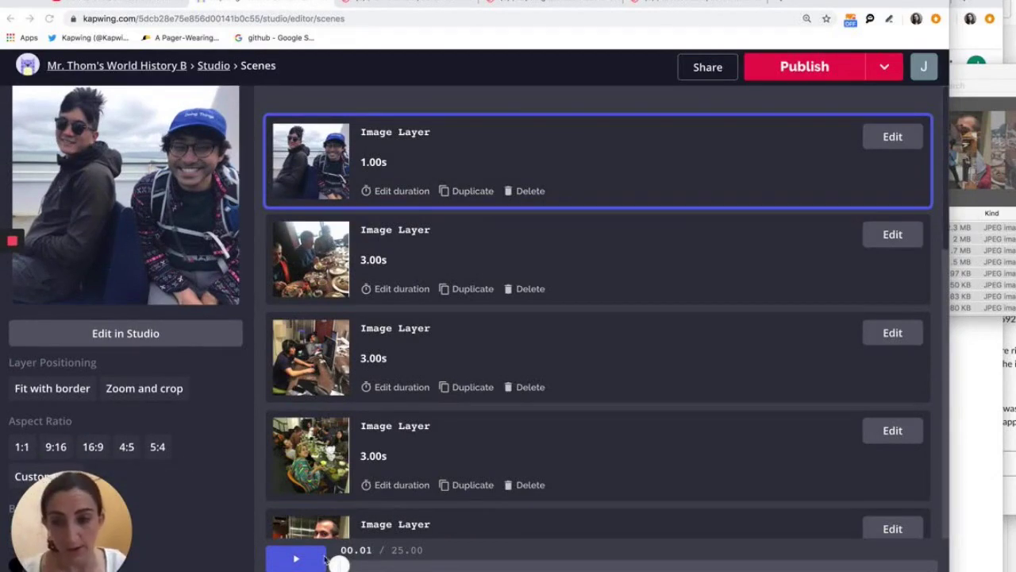
pyautogui.click(56, 447)
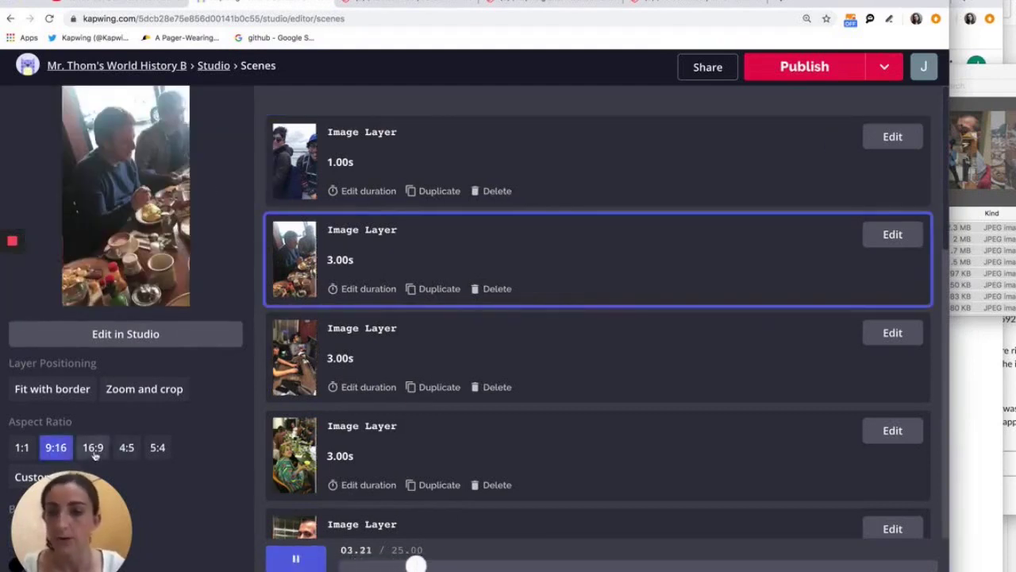
pyautogui.click(93, 447)
pyautogui.click(50, 324)
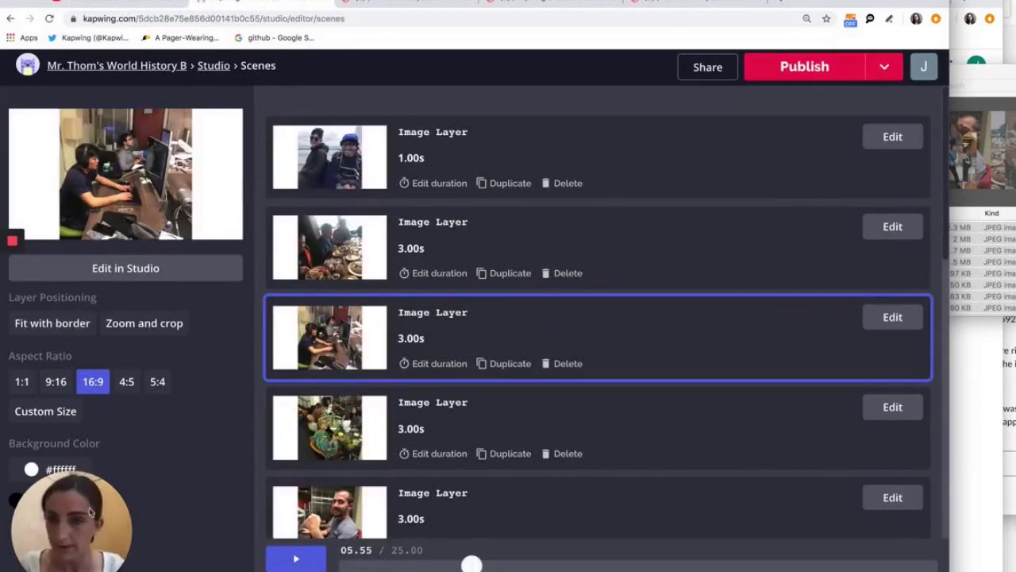
pyautogui.click(297, 557)
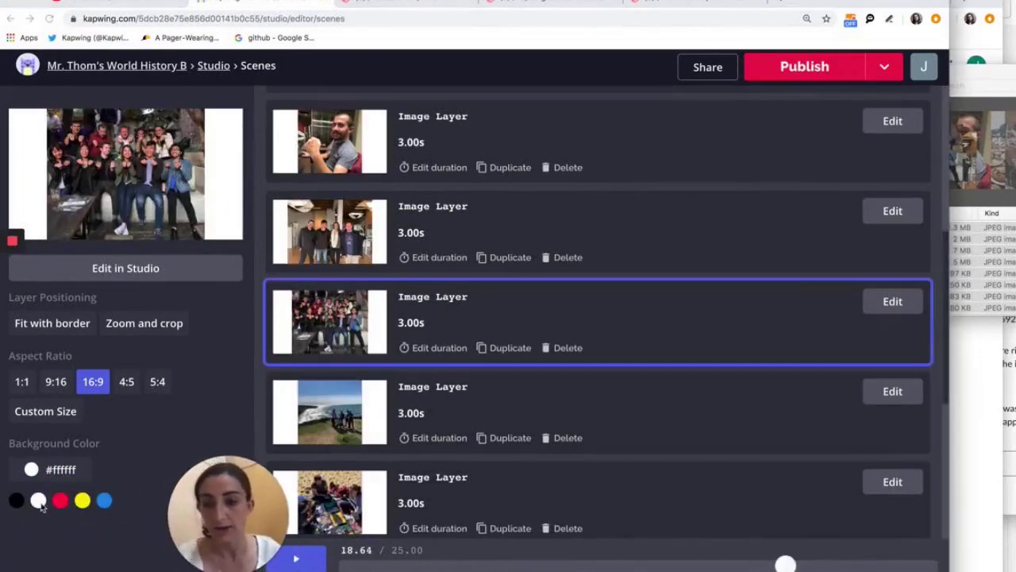
pyautogui.click(105, 501)
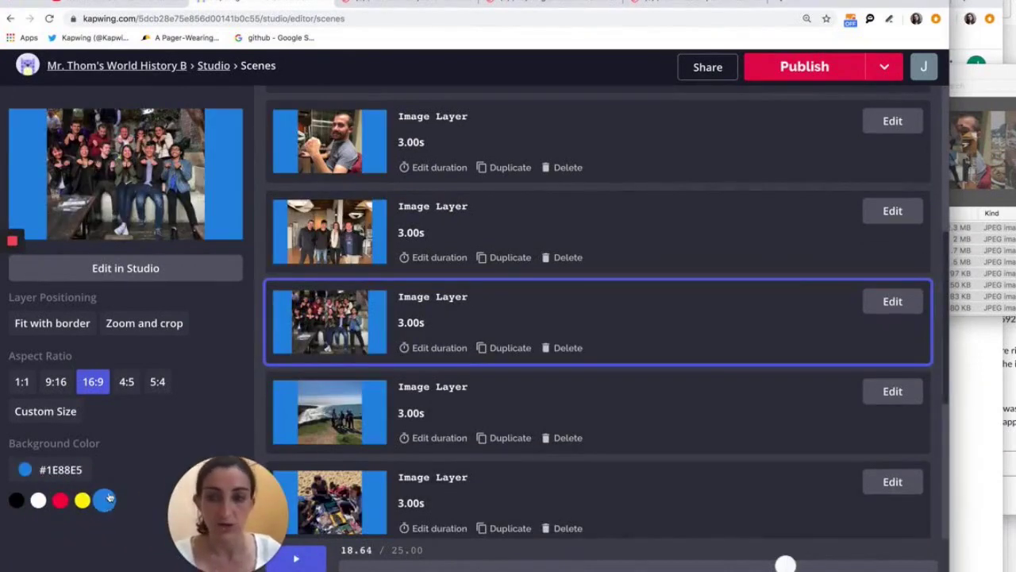
pyautogui.moveTo(204, 520); pyautogui.dragTo(159, 516)
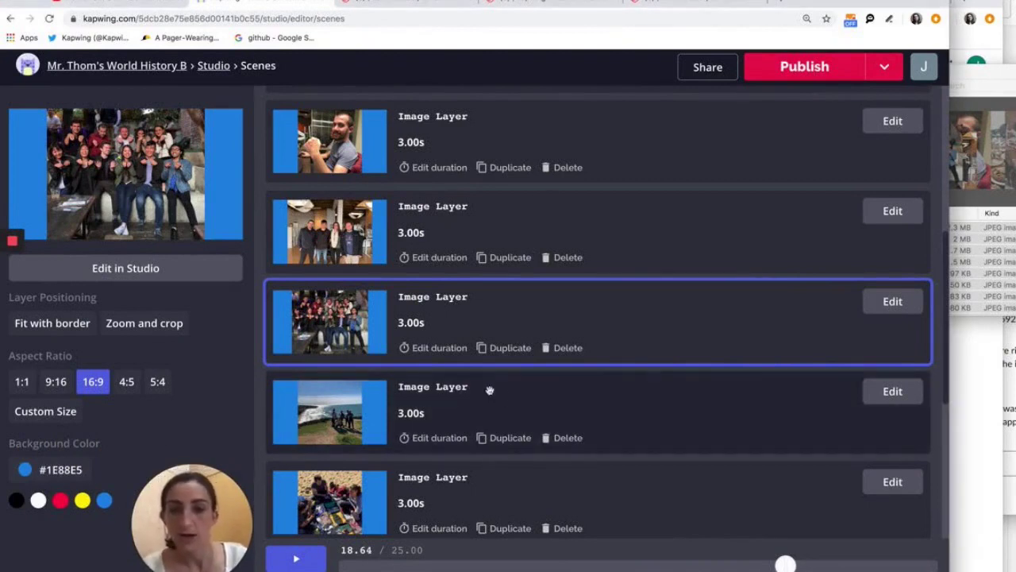
# - Set Image Duration to 1s, apply it to all images, and play the preview
pyautogui.click(422, 443)
pyautogui.click(269, 348)
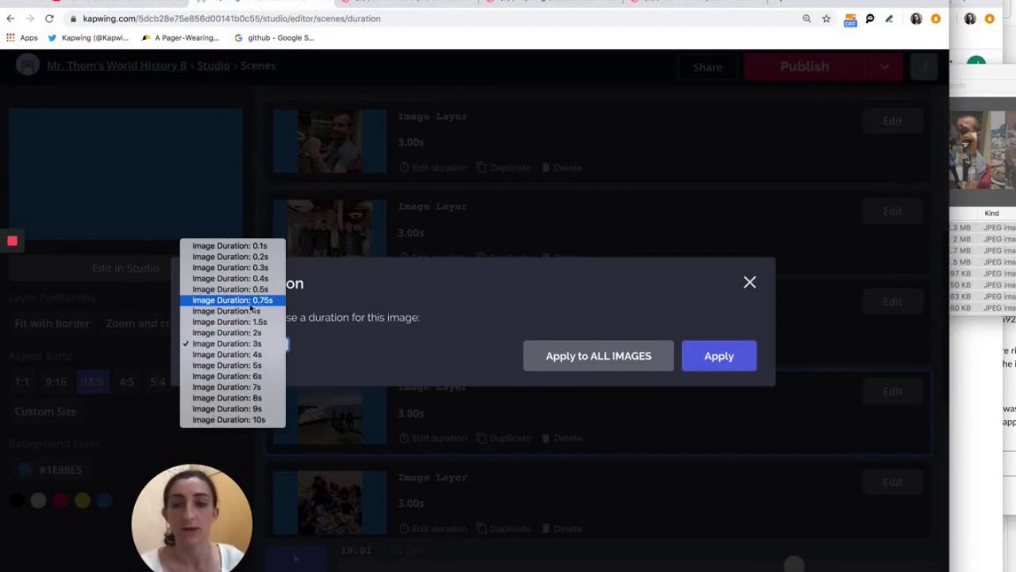
pyautogui.press('Escape')
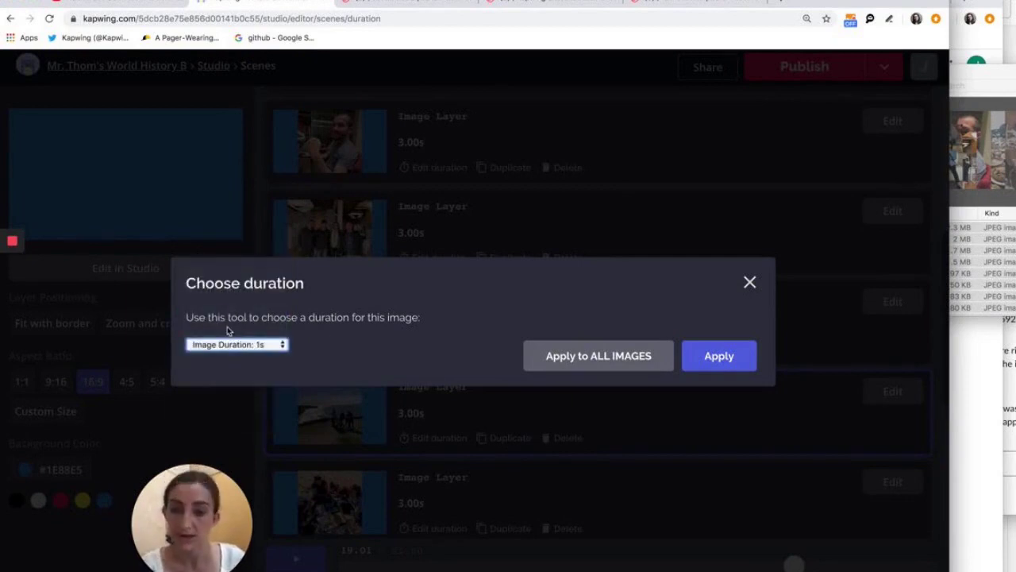
pyautogui.click(583, 356)
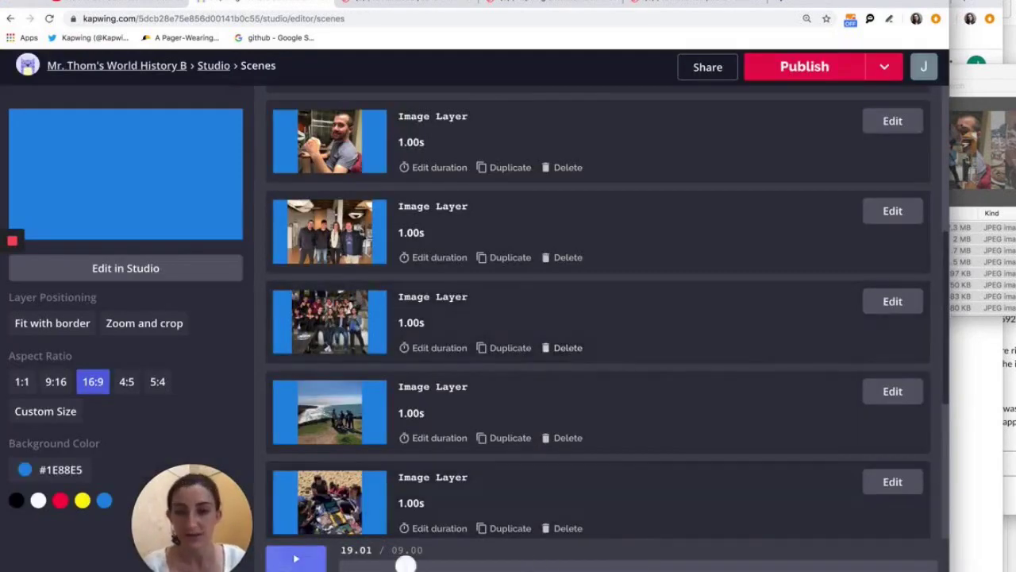
pyautogui.click(295, 558)
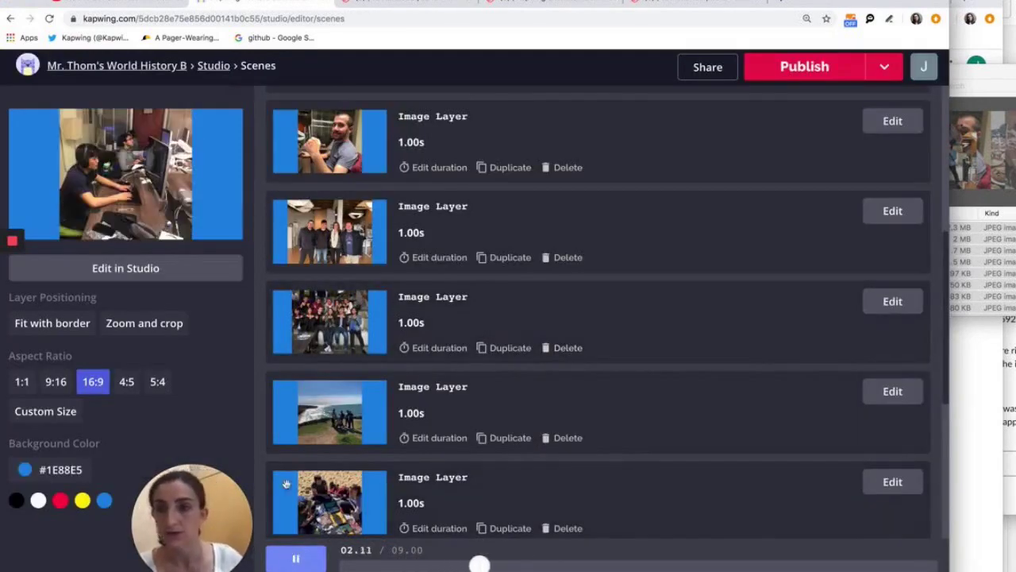